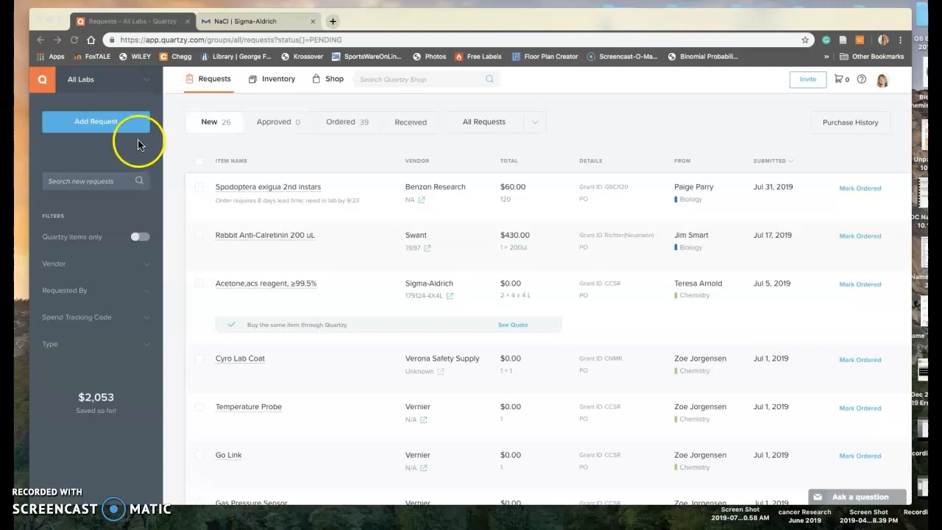
Open the inventory, clear its previous search, and switch from all labs to the Chemistry lab
{"action": "left_click", "coordinate": [279, 81]}
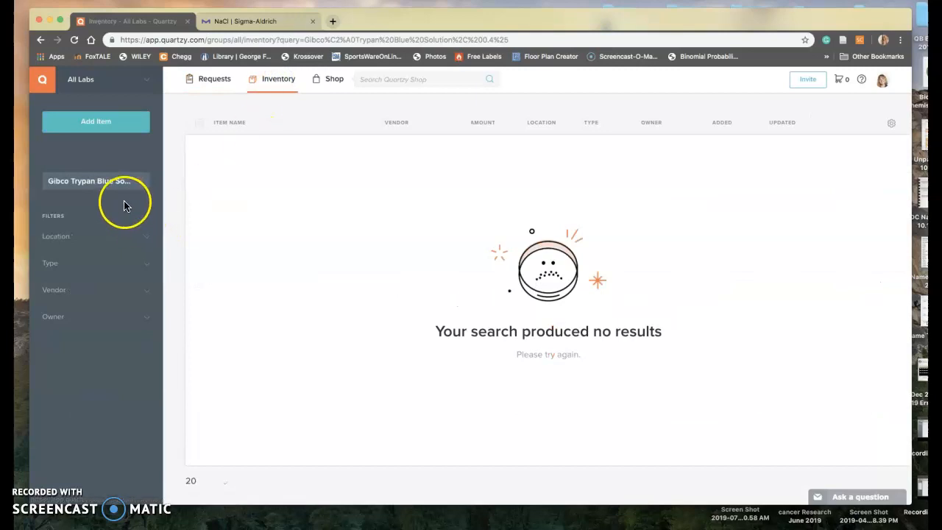
{"action": "left_click", "coordinate": [139, 182]}
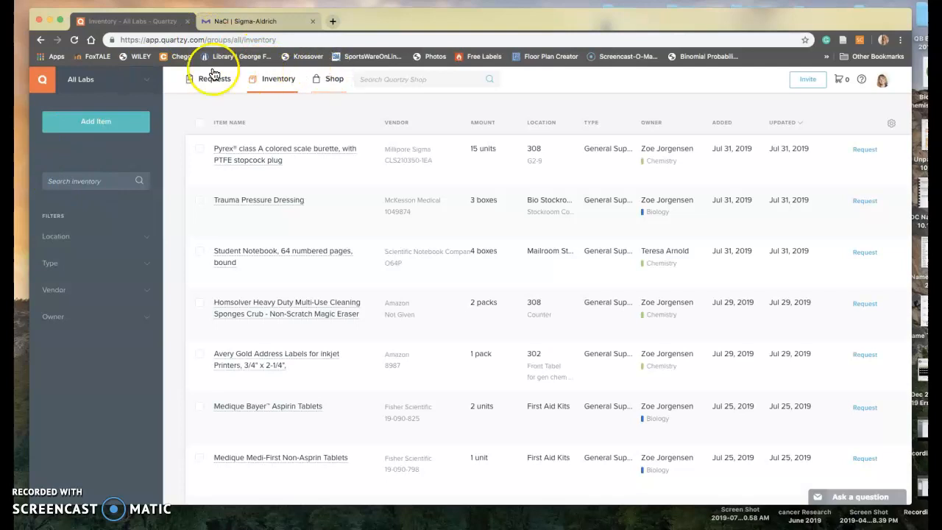
{"action": "left_click", "coordinate": [147, 84]}
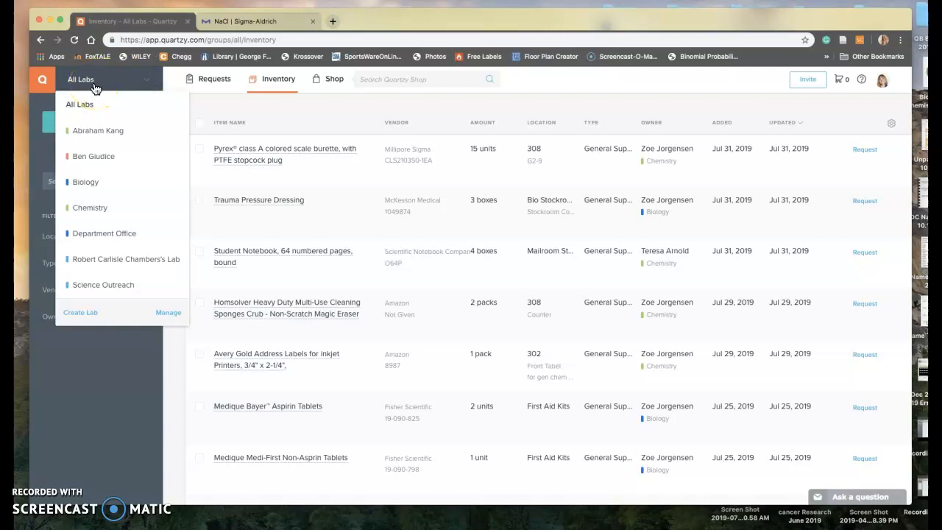
{"action": "left_click", "coordinate": [89, 208]}
Search the Chemistry inventory for NaCl
{"action": "left_click", "coordinate": [93, 181]}
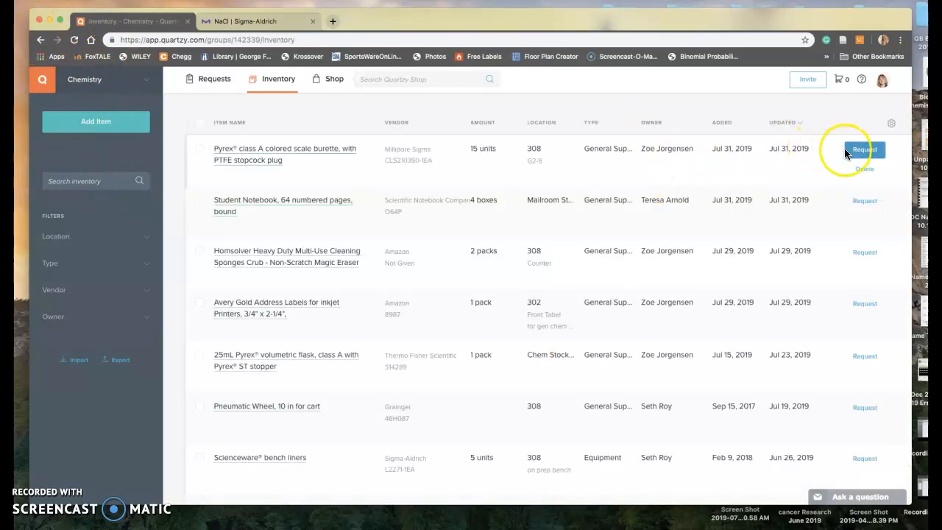
{"action": "left_click", "coordinate": [59, 183]}
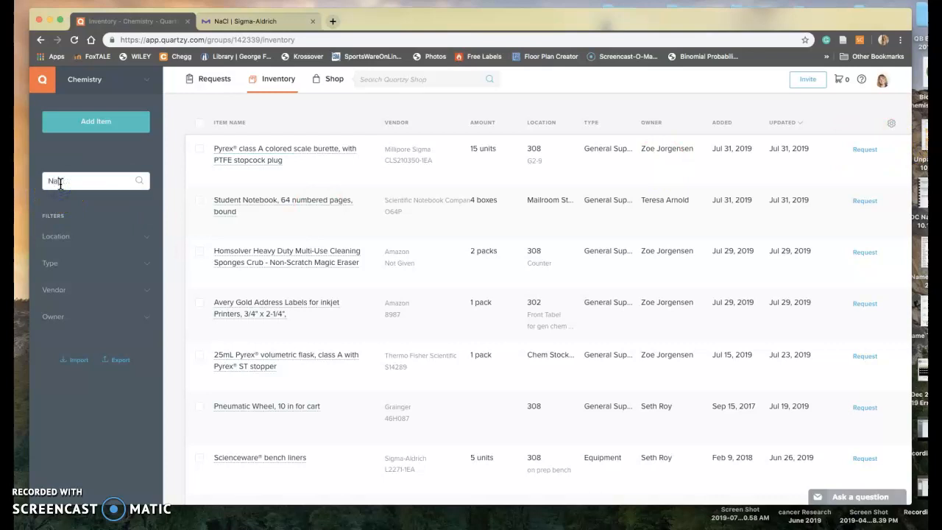
{"action": "type", "text": "NaCl"}
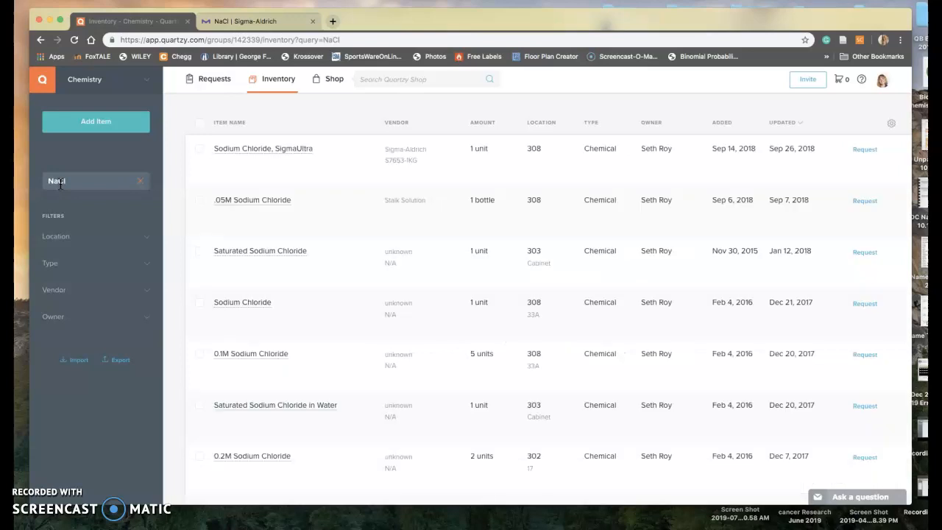
Check the details of the Sigma-Aldrich item Sodium Chloride, SigmaUltra, and start an order request for it
{"action": "left_click", "coordinate": [261, 154]}
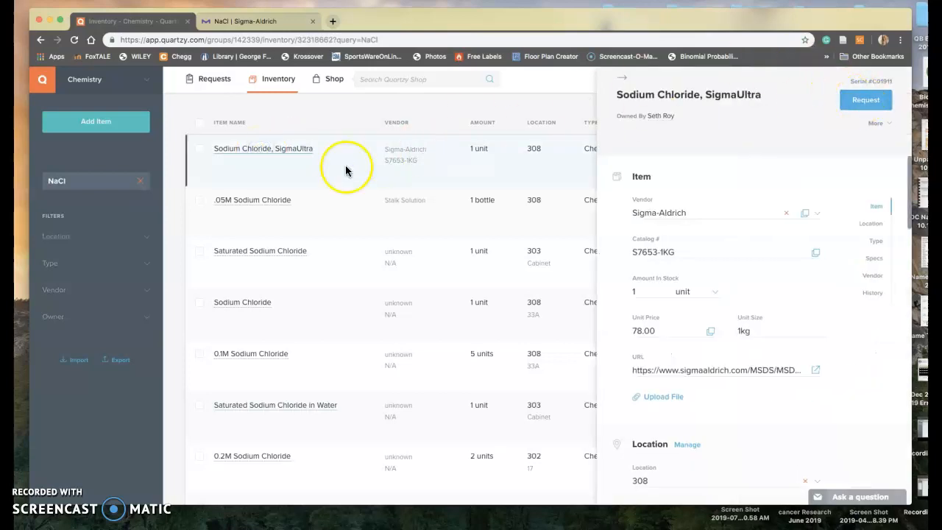
{"action": "left_click", "coordinate": [622, 79]}
{"action": "left_click", "coordinate": [853, 155]}
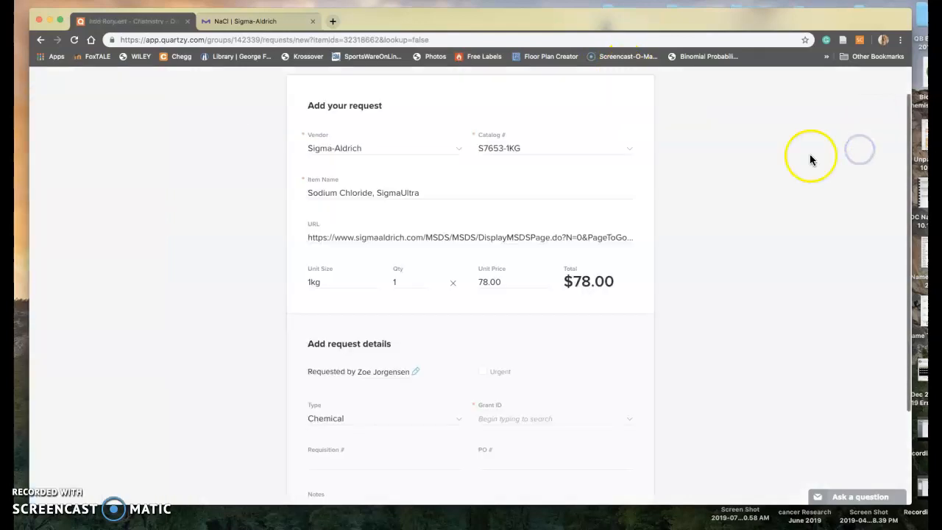
Review the prefilled item and request details and examine the available Grant ID options
{"action": "left_click", "coordinate": [397, 192]}
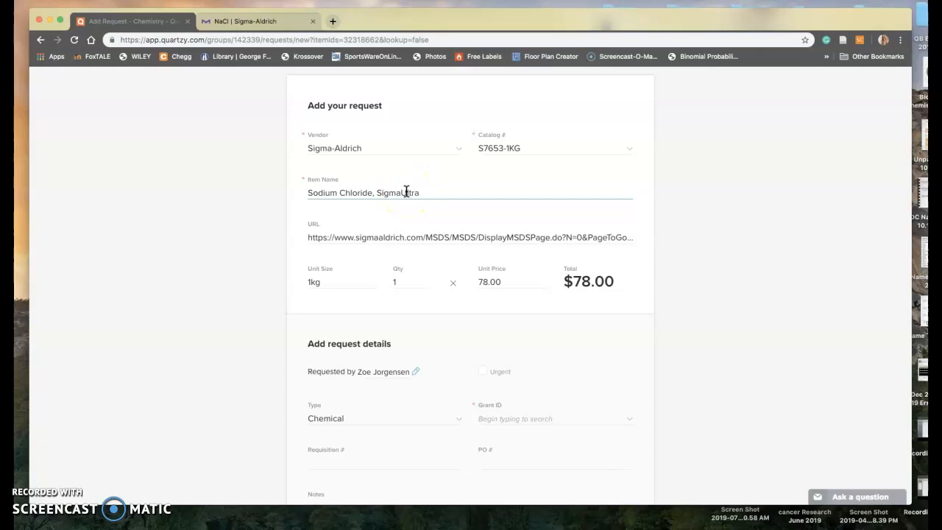
{"action": "scroll", "coordinate": [406, 191], "scroll_direction": "up", "scroll_amount": 2}
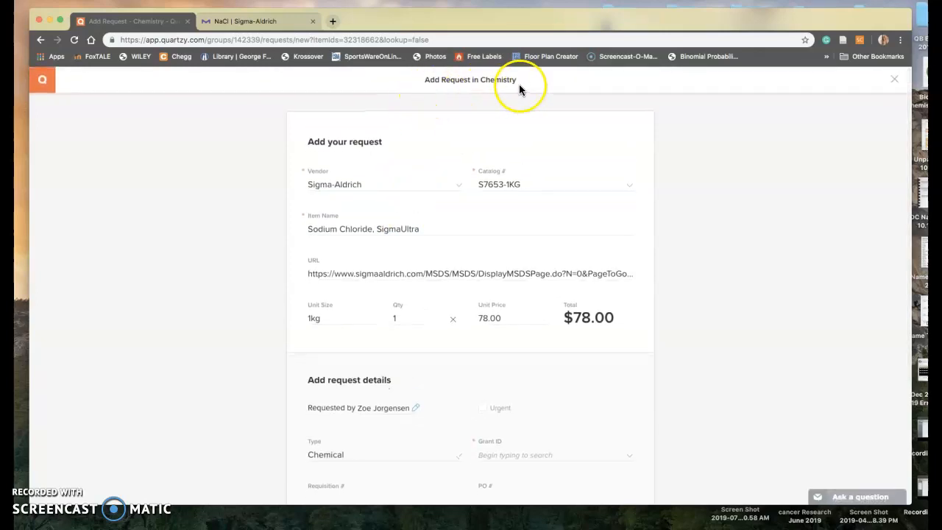
{"action": "scroll", "coordinate": [368, 270], "scroll_direction": "down", "scroll_amount": 4}
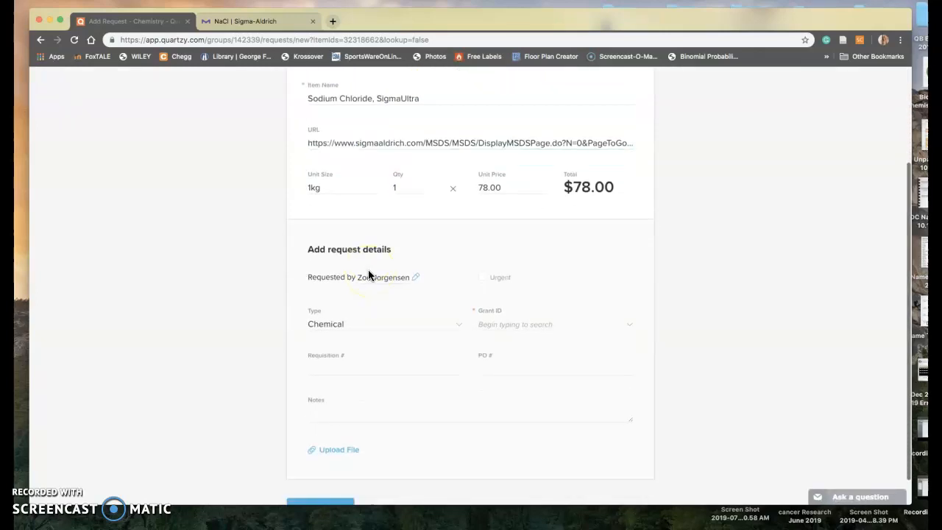
{"action": "left_click", "coordinate": [507, 326]}
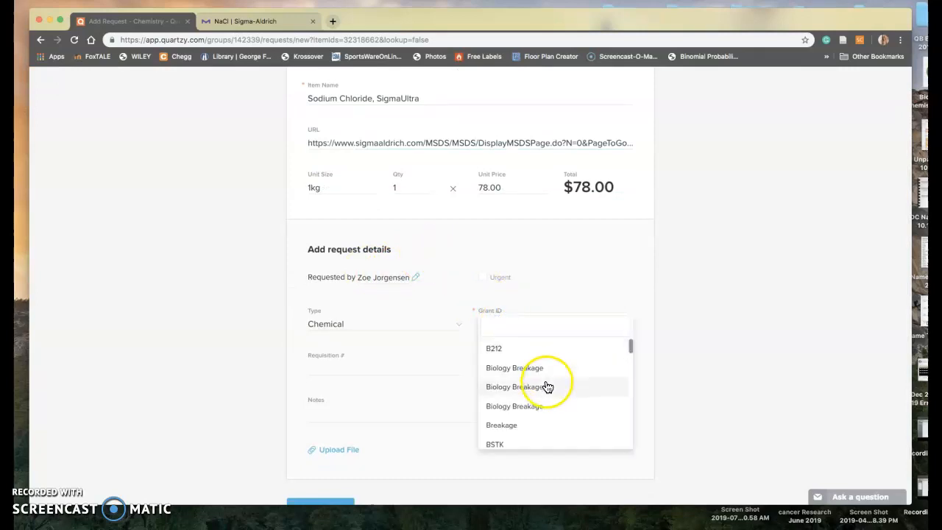
{"action": "scroll", "coordinate": [545, 385], "scroll_direction": "down", "scroll_amount": 5}
{"action": "scroll", "coordinate": [547, 386], "scroll_direction": "up", "scroll_amount": 4}
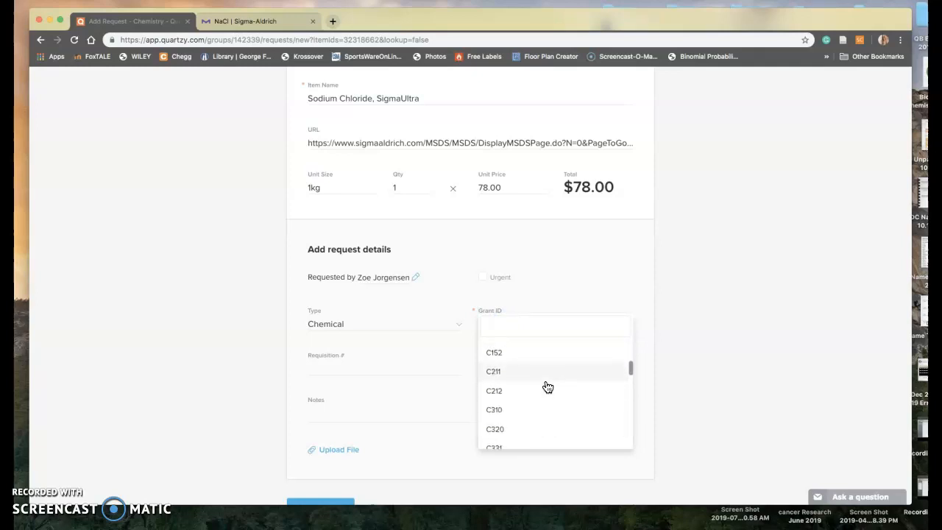
{"action": "left_click", "coordinate": [568, 265]}
{"action": "scroll", "coordinate": [568, 265], "scroll_direction": "up", "scroll_amount": 3}
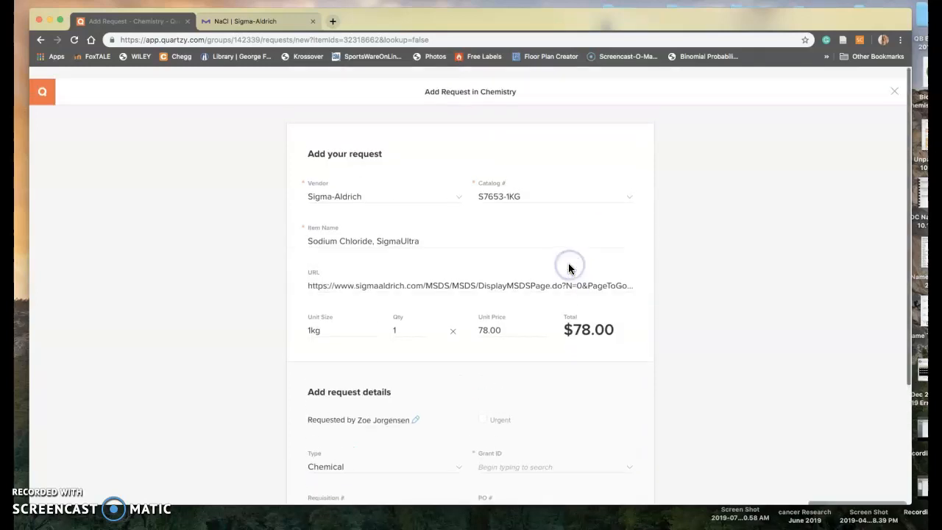
{"action": "scroll", "coordinate": [568, 267], "scroll_direction": "down", "scroll_amount": 3}
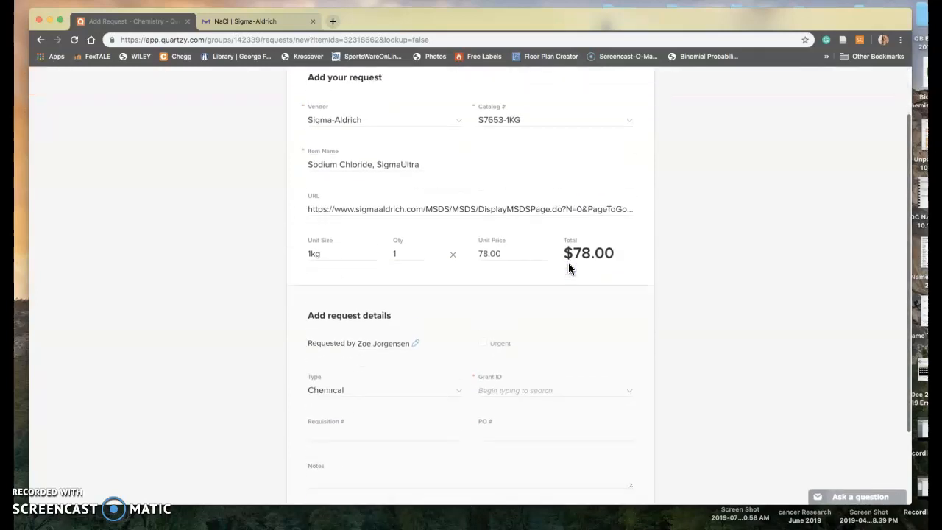
{"action": "left_click", "coordinate": [557, 358]}
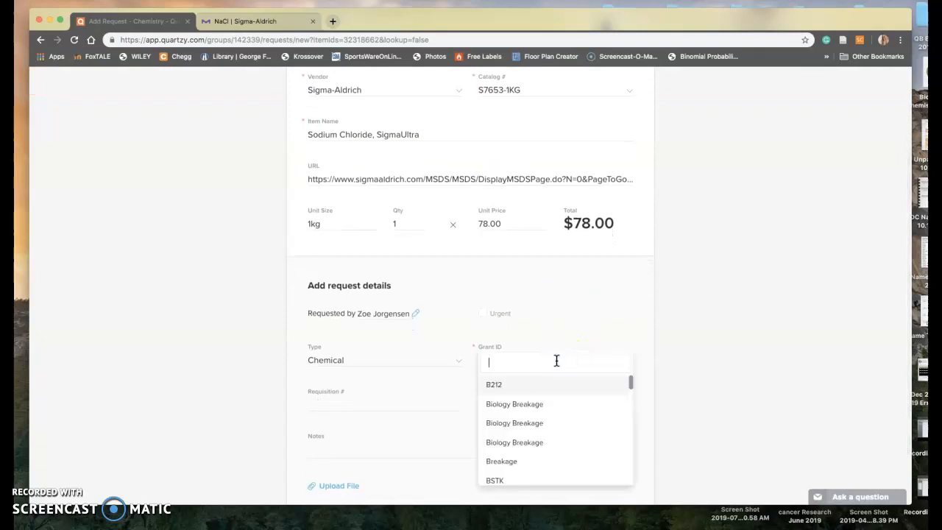
{"action": "scroll", "coordinate": [553, 410], "scroll_direction": "down", "scroll_amount": 5}
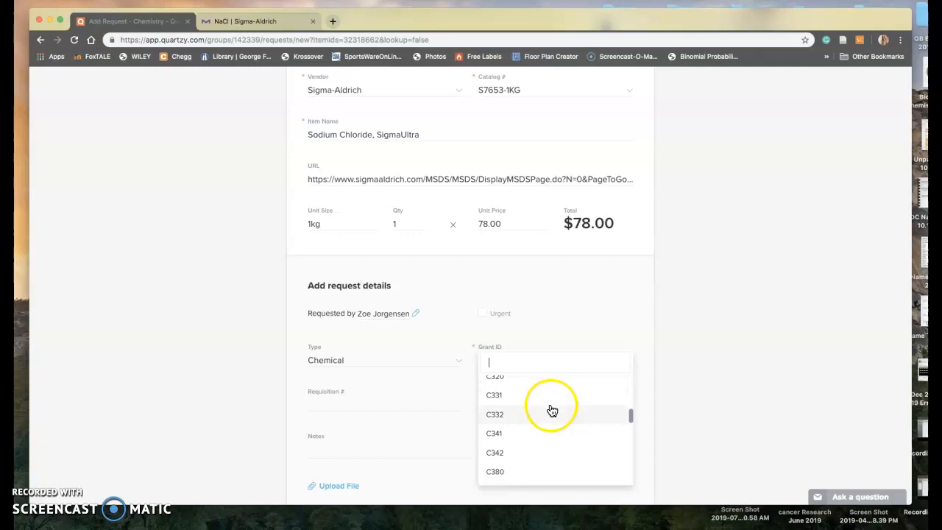
{"action": "left_click", "coordinate": [450, 340]}
{"action": "scroll", "coordinate": [458, 319], "scroll_direction": "up", "scroll_amount": 3}
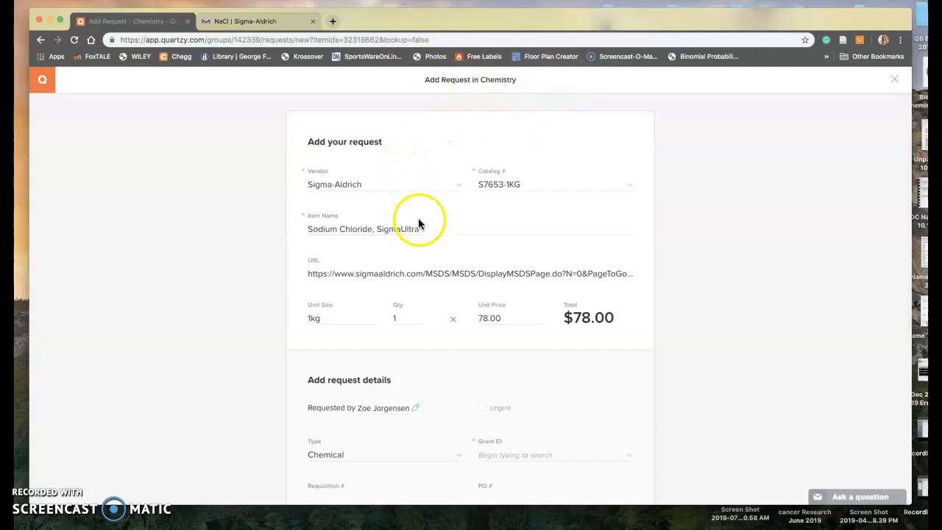
Set the request's Grant ID to CCSR
{"action": "scroll", "coordinate": [479, 245], "scroll_direction": "down", "scroll_amount": 5}
{"action": "left_click", "coordinate": [504, 292]}
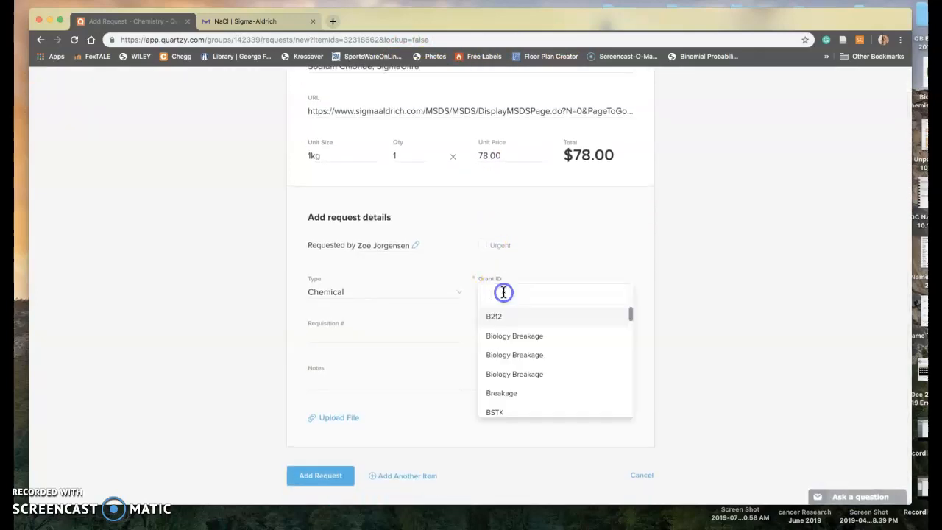
{"action": "scroll", "coordinate": [519, 344], "scroll_direction": "down", "scroll_amount": 5}
{"action": "scroll", "coordinate": [519, 345], "scroll_direction": "down", "scroll_amount": 5}
{"action": "scroll", "coordinate": [516, 343], "scroll_direction": "up", "scroll_amount": 1}
{"action": "left_click", "coordinate": [502, 345]}
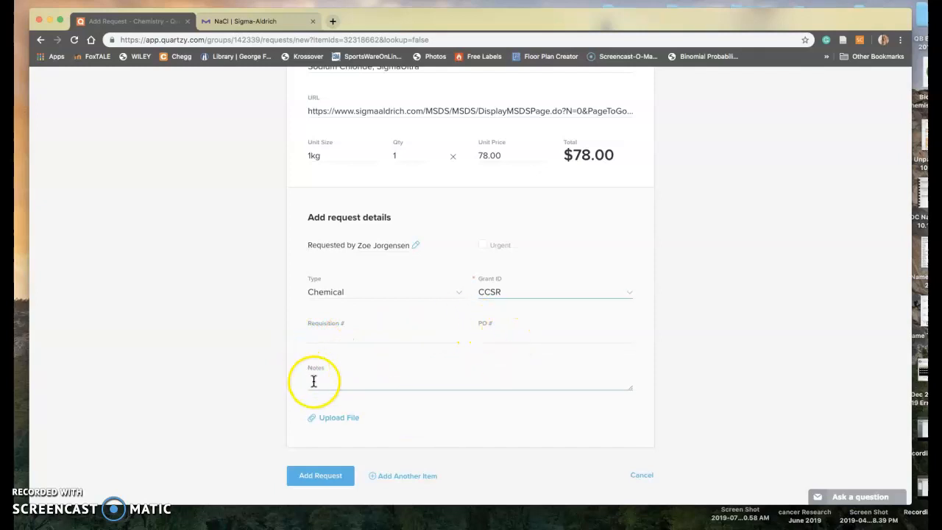
Submit the Sodium Chloride, SigmaUltra request and open the Chemistry lab's list of new requests
{"action": "scroll", "coordinate": [409, 352], "scroll_direction": "up", "scroll_amount": 2}
{"action": "scroll", "coordinate": [407, 354], "scroll_direction": "up", "scroll_amount": 1}
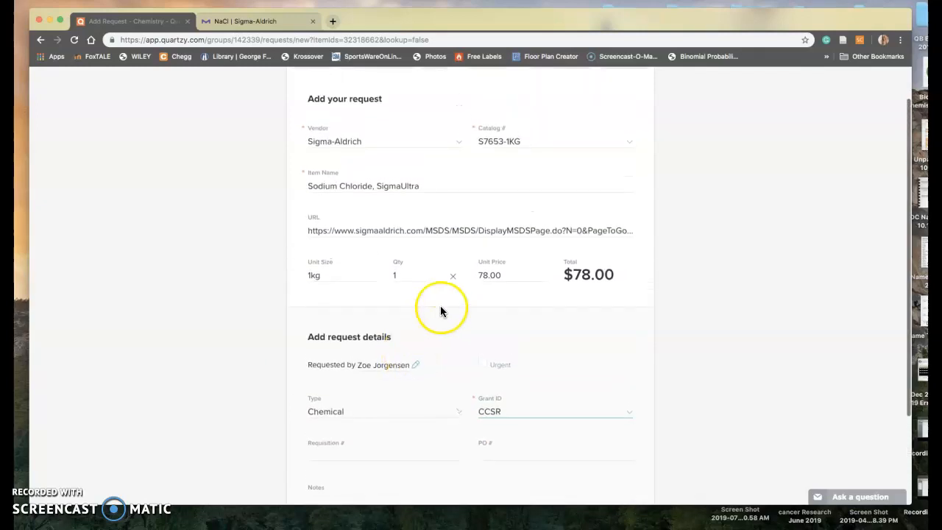
{"action": "scroll", "coordinate": [364, 322], "scroll_direction": "down", "scroll_amount": 3}
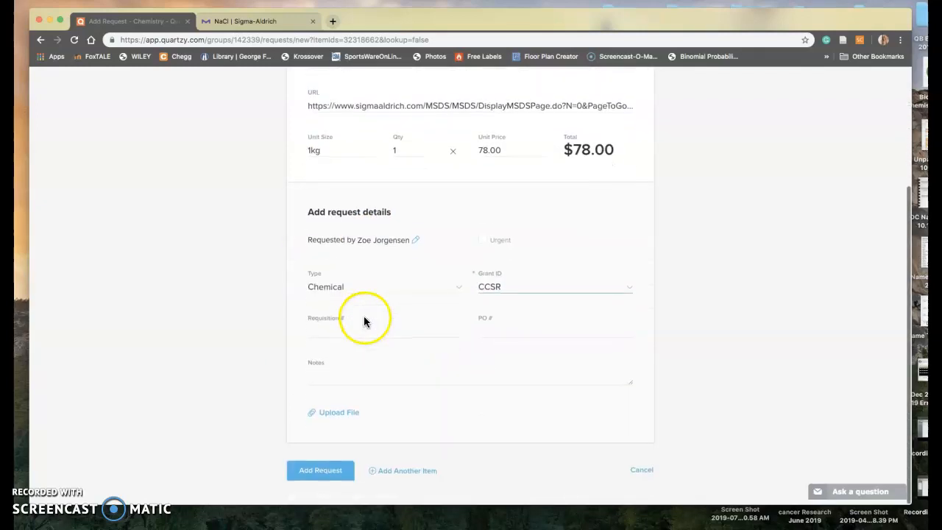
{"action": "left_click", "coordinate": [327, 480]}
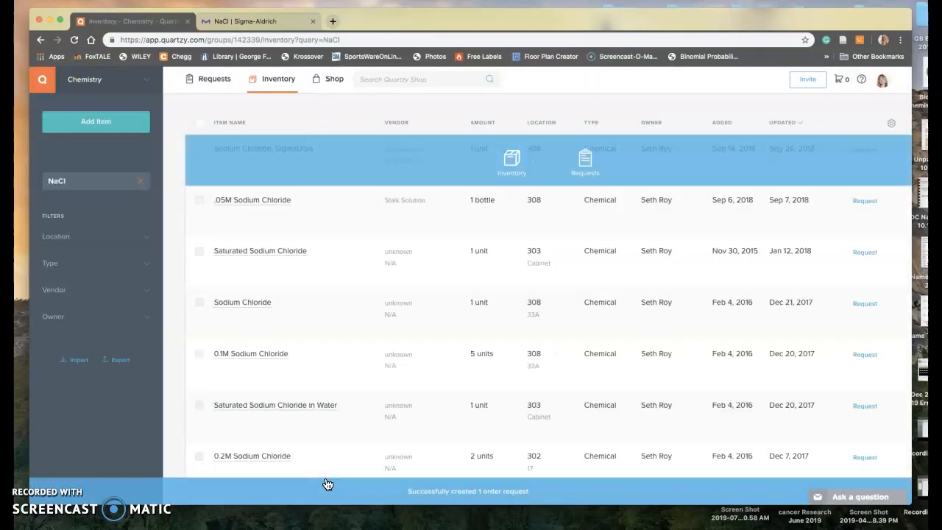
{"action": "left_click", "coordinate": [208, 83]}
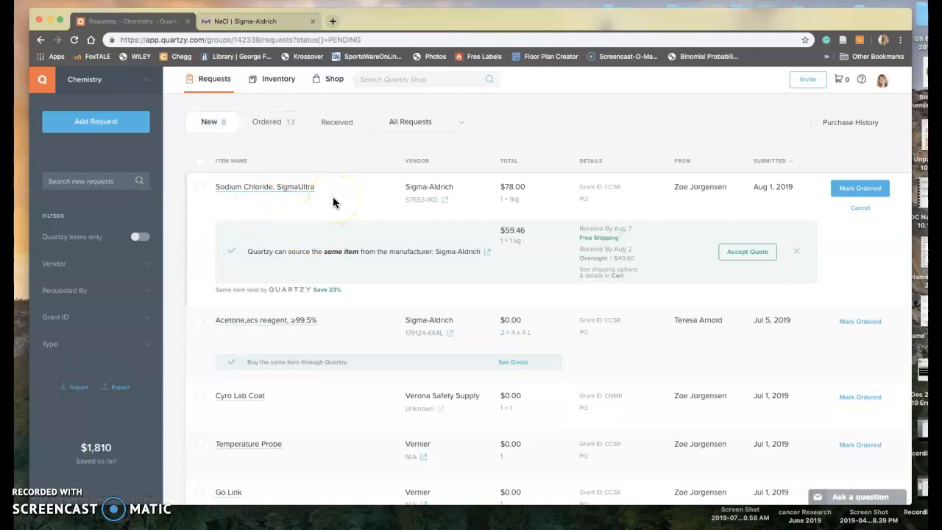
Start a new request in Chemistry and set the lookup vendor to Sigma-Aldrich
{"action": "left_click", "coordinate": [72, 122]}
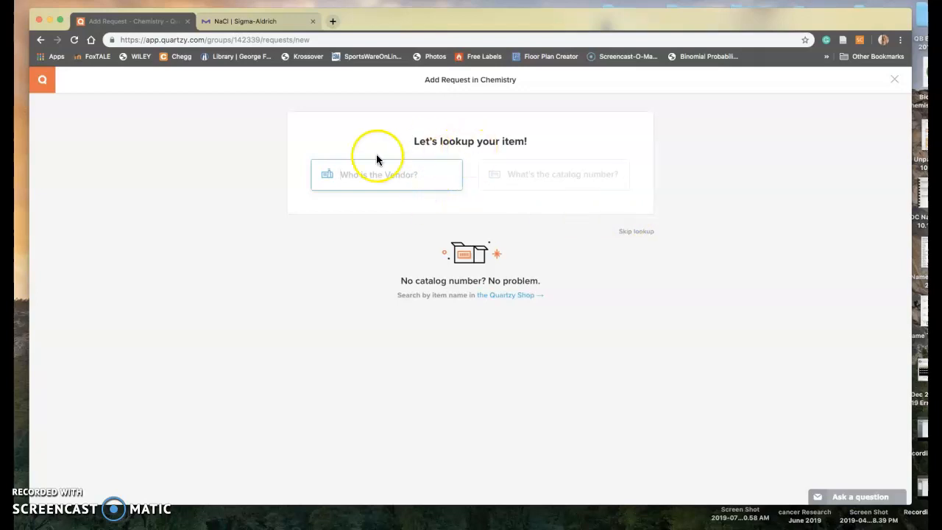
{"action": "left_click", "coordinate": [346, 171]}
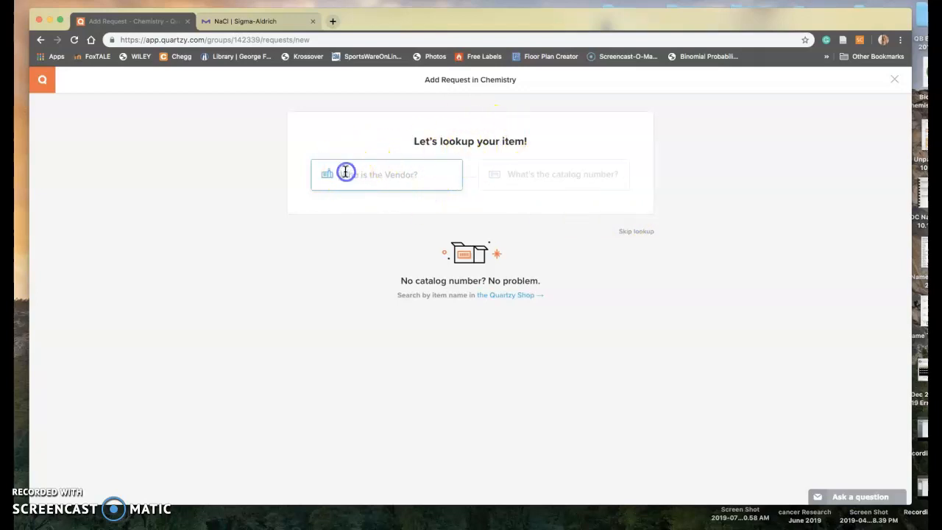
{"action": "type", "text": "Sigma"}
{"action": "left_click", "coordinate": [349, 207]}
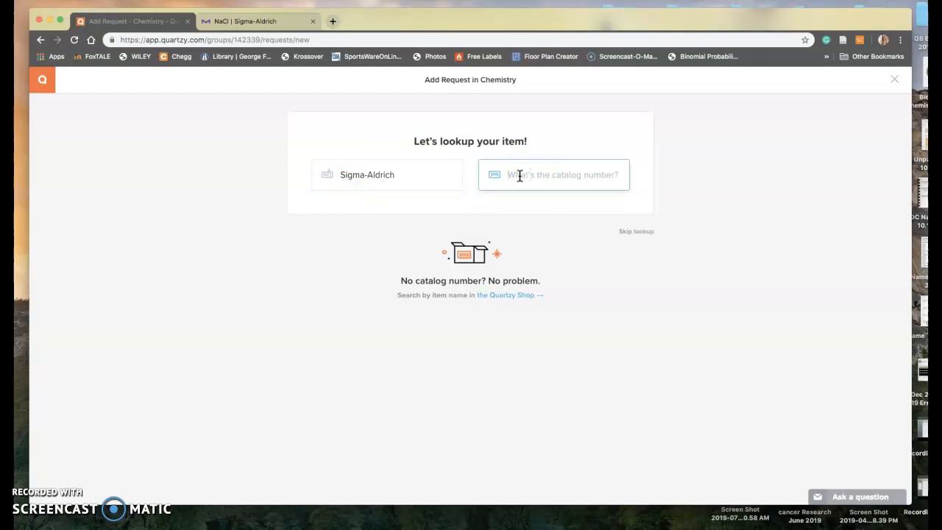
{"action": "left_click", "coordinate": [478, 166]}
On the Sigma-Aldrich site, open the 5 M sodium chloride solution S6546 and copy the catalog number S6546-1L
{"action": "left_click", "coordinate": [236, 23]}
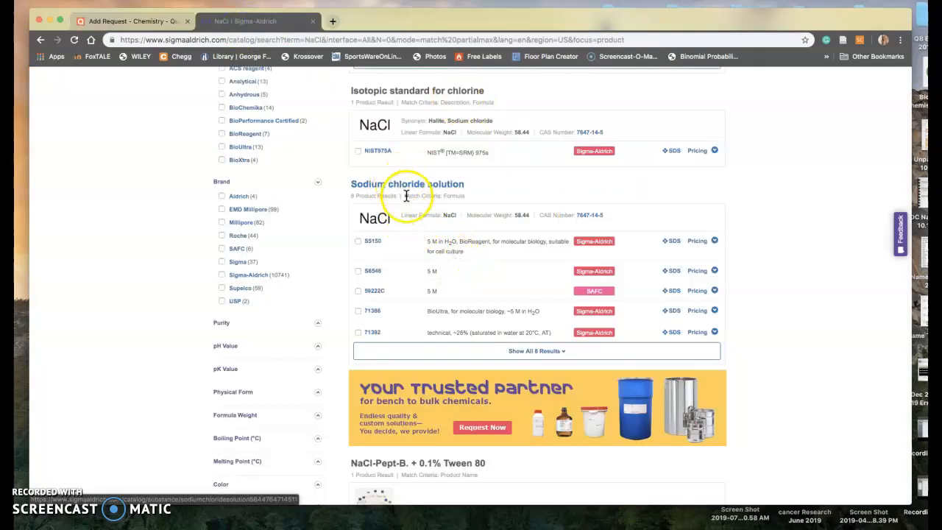
{"action": "left_click", "coordinate": [374, 273]}
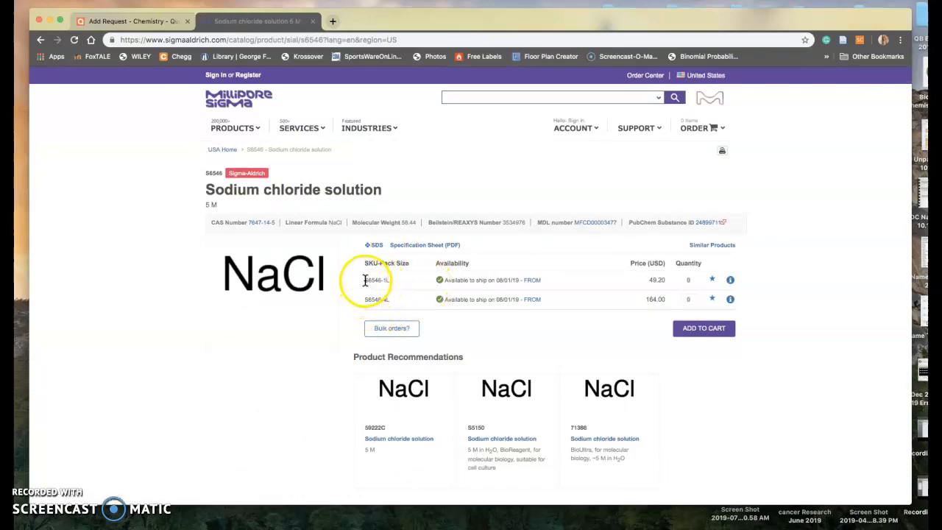
{"action": "left_click_drag", "start_coordinate": [363, 281], "coordinate": [389, 285]}
{"action": "key", "text": "super+c"}
Back in the Quartzy request lookup, paste catalog number S6546-1L and choose the matching SODIUM CHLORIDE 5M SOLUTION, 1L
{"action": "left_click", "coordinate": [157, 21]}
{"action": "left_click", "coordinate": [538, 168]}
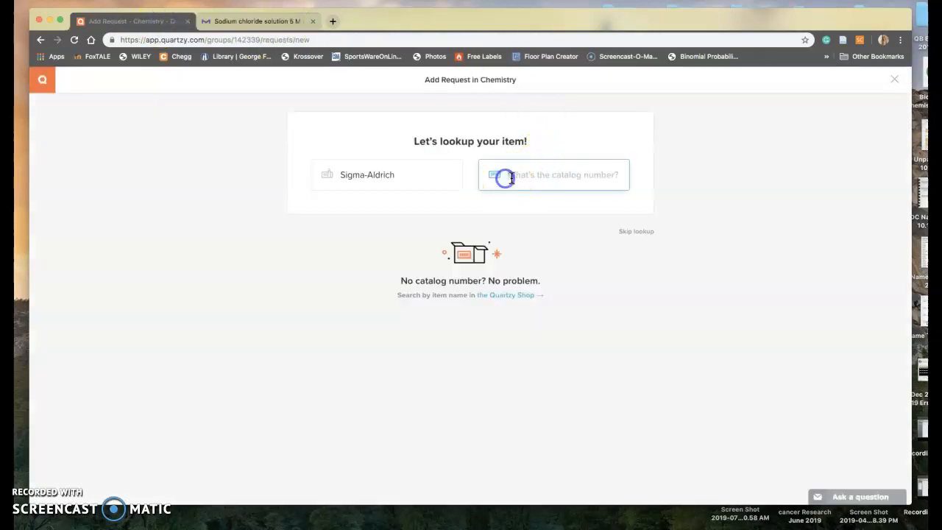
{"action": "key", "text": "super+v"}
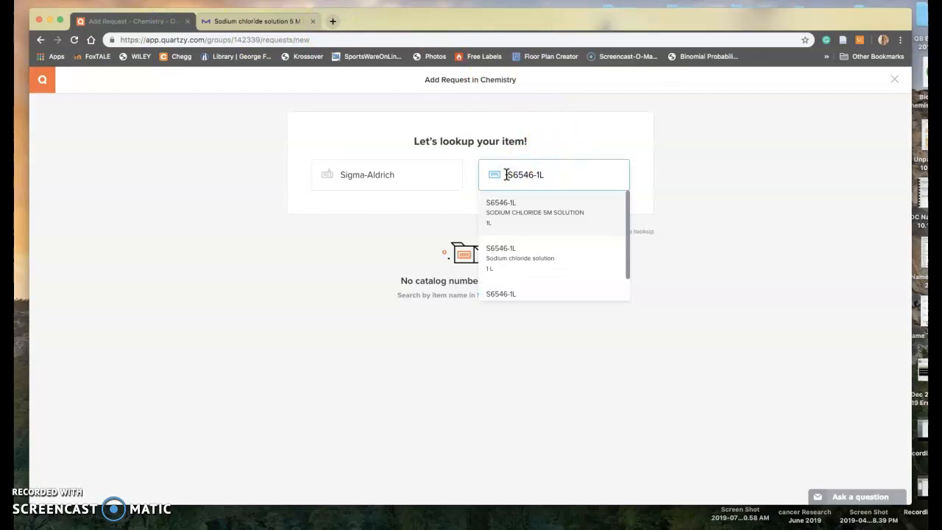
{"action": "left_click", "coordinate": [519, 219]}
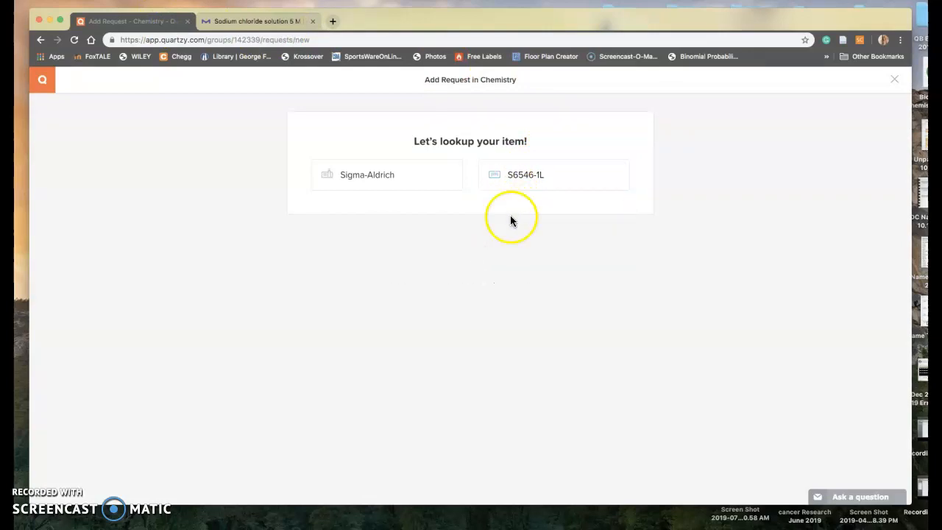
Request the first 1L SODIUM CHLORIDE 5M SOLUTION offer found in Sigma-Aldrich and go to its request details
{"action": "scroll", "coordinate": [442, 317], "scroll_direction": "down", "scroll_amount": 2}
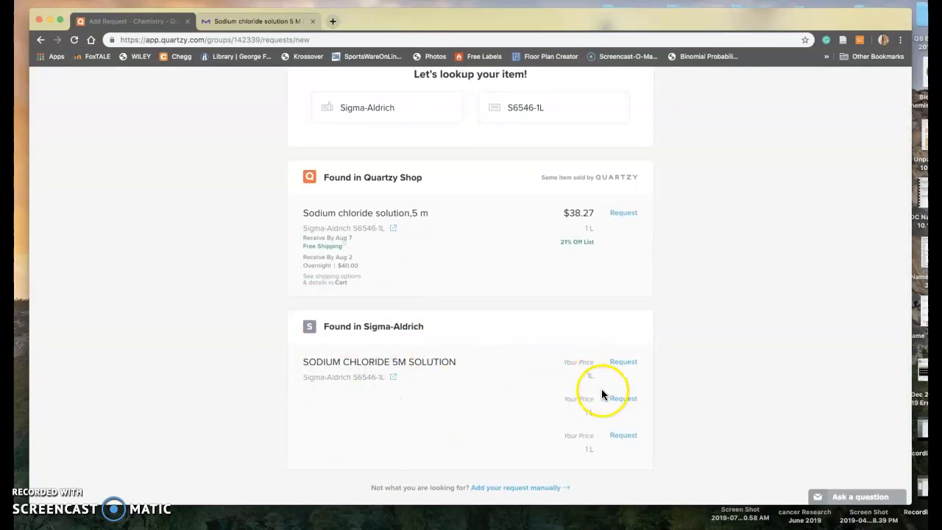
{"action": "left_click", "coordinate": [622, 362]}
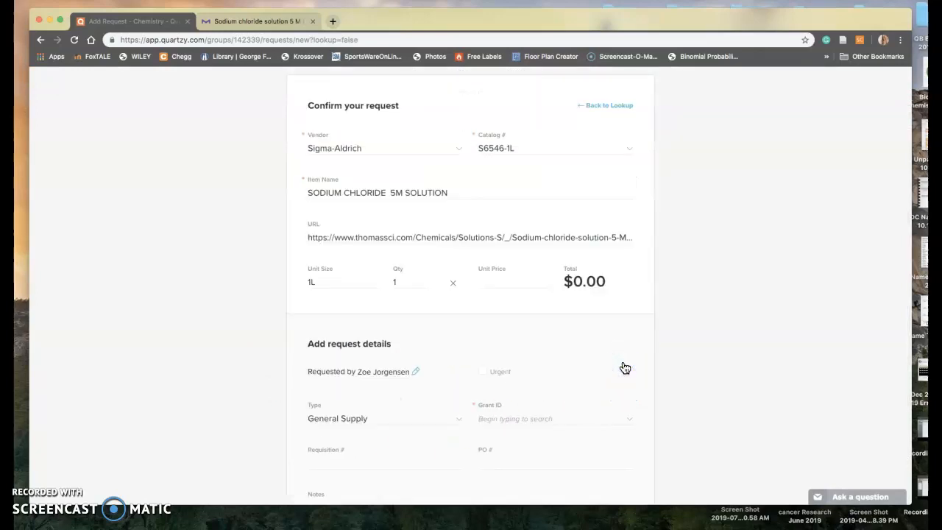
{"action": "scroll", "coordinate": [471, 336], "scroll_direction": "down", "scroll_amount": 3}
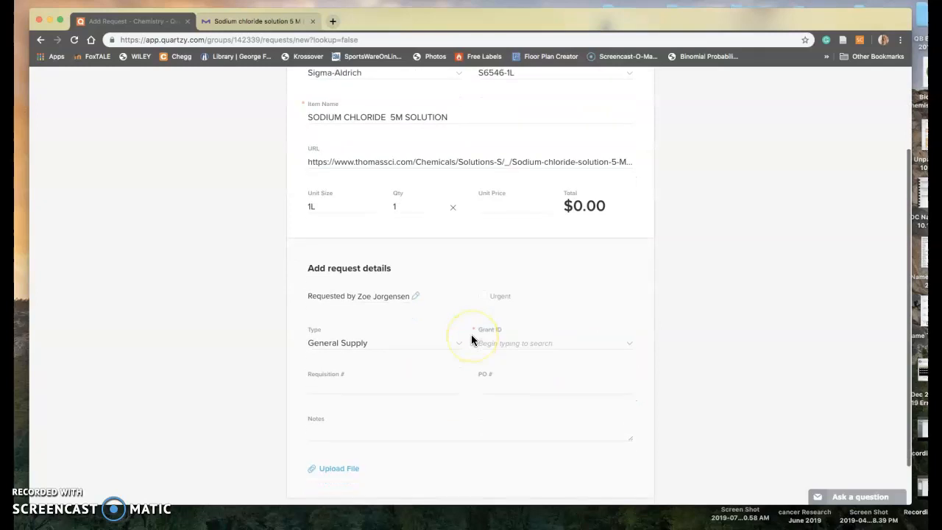
Check the S6546-1L price on the Sigma-Aldrich page and set the Quartzy request's unit price to 49.20
{"action": "scroll", "coordinate": [472, 338], "scroll_direction": "up", "scroll_amount": 4}
{"action": "scroll", "coordinate": [471, 338], "scroll_direction": "down", "scroll_amount": 1}
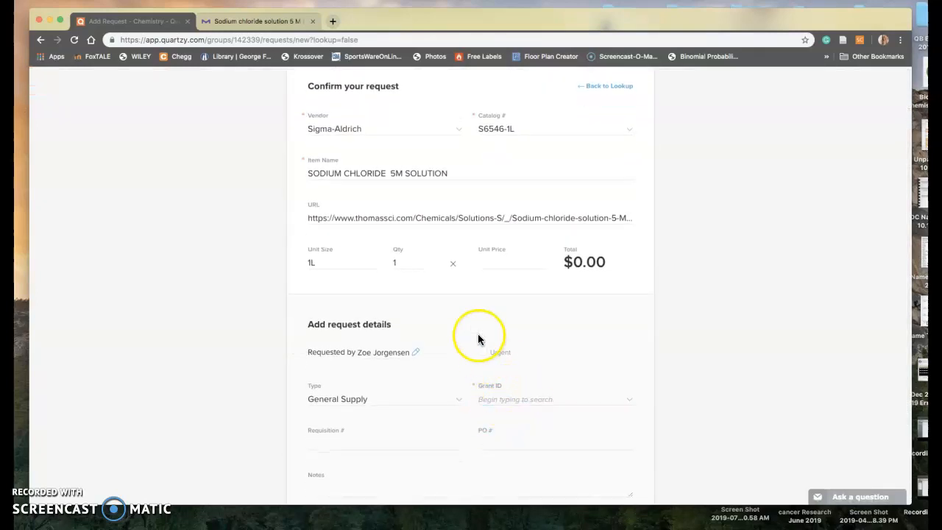
{"action": "scroll", "coordinate": [477, 334], "scroll_direction": "up", "scroll_amount": 2}
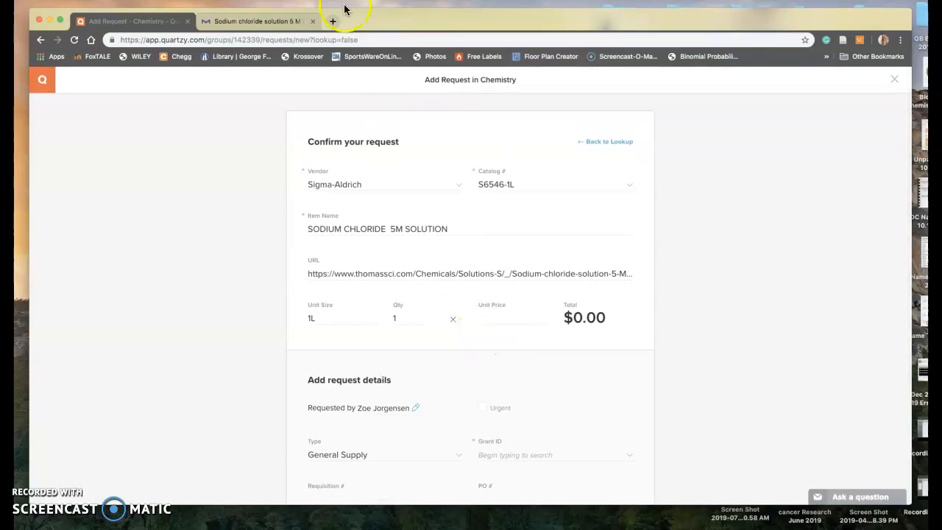
{"action": "left_click", "coordinate": [257, 21]}
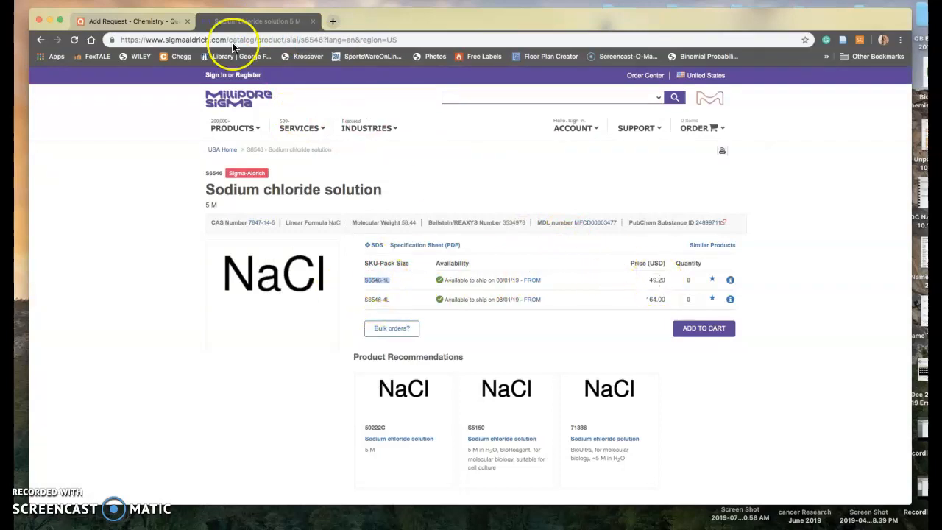
{"action": "left_click", "coordinate": [130, 21]}
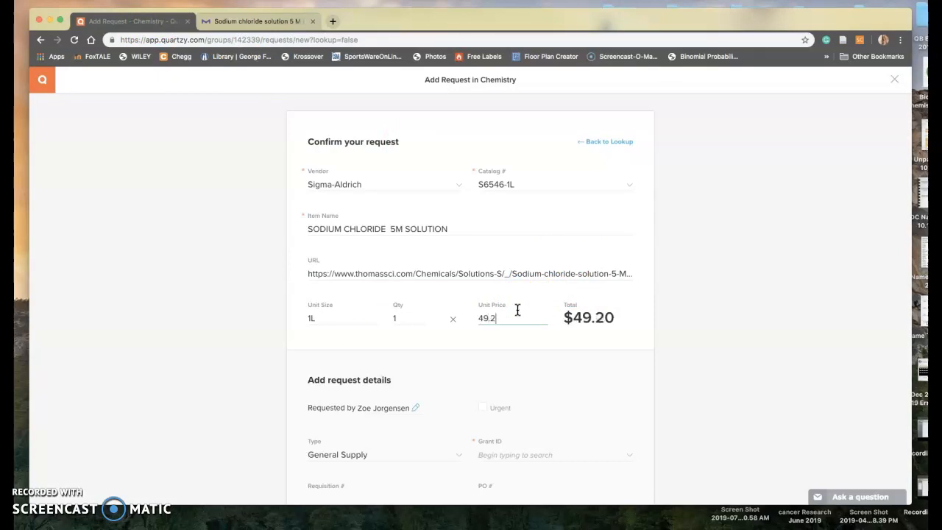
Set the request's Grant ID to CCSR and submit the SODIUM CHLORIDE 5M SOLUTION request
{"action": "scroll", "coordinate": [520, 300], "scroll_direction": "down", "scroll_amount": 1}
{"action": "scroll", "coordinate": [520, 300], "scroll_direction": "down", "scroll_amount": 3}
{"action": "left_click", "coordinate": [496, 338]}
{"action": "type", "text": "CC"}
{"action": "left_click", "coordinate": [490, 397]}
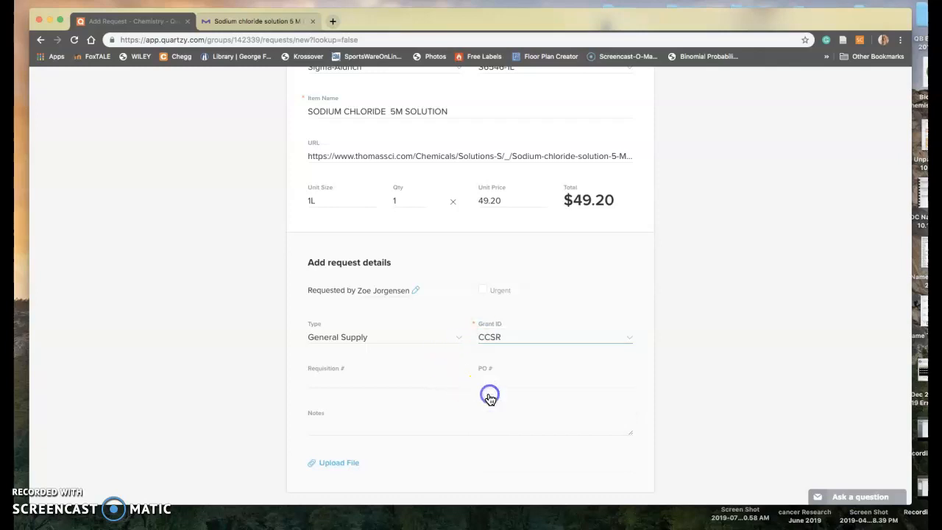
{"action": "scroll", "coordinate": [438, 413], "scroll_direction": "down", "scroll_amount": 1}
{"action": "left_click", "coordinate": [315, 479]}
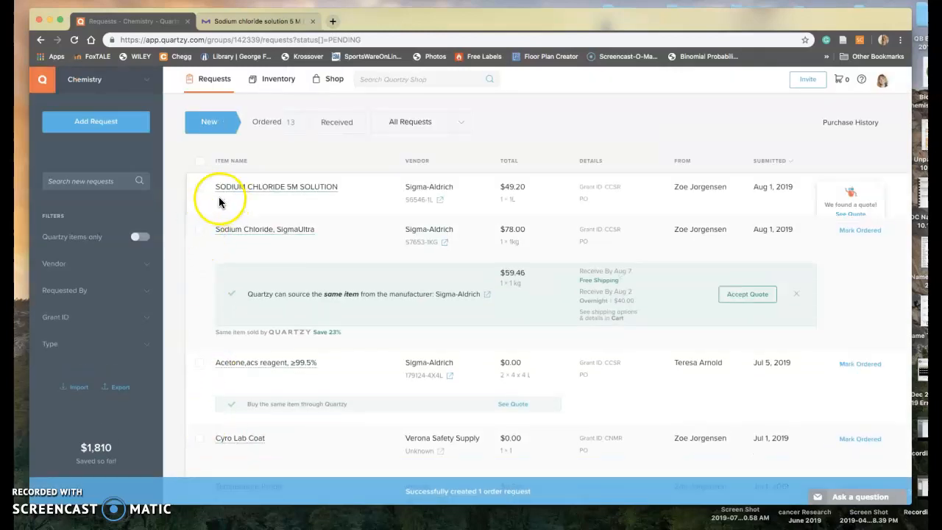
Examine a blank manual request form, skipping the lookup, alongside the Sigma-Aldrich product page's item details, and cancel the request
{"action": "left_click", "coordinate": [103, 121]}
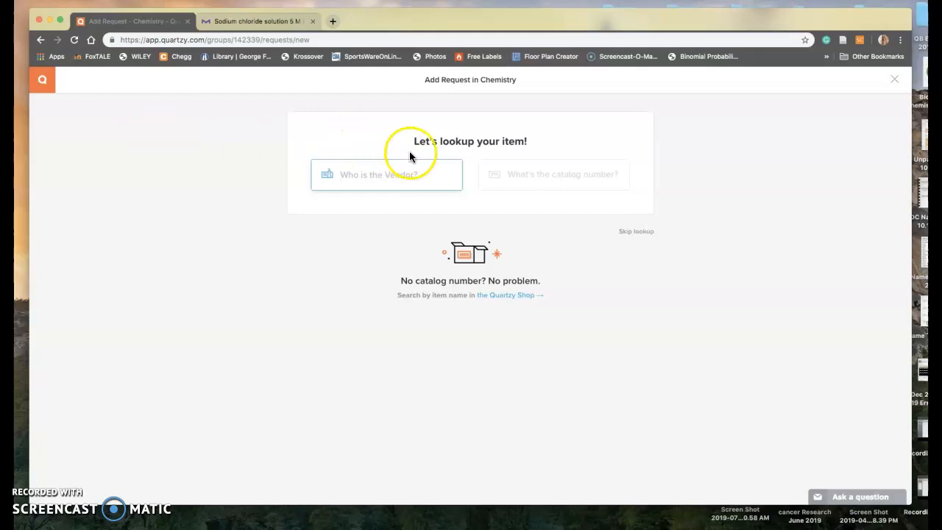
{"action": "left_click", "coordinate": [634, 231]}
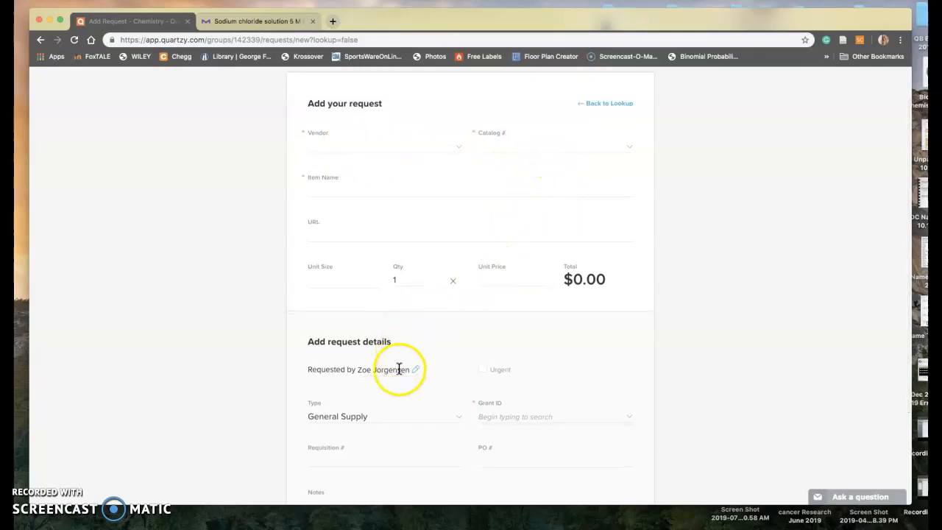
{"action": "scroll", "coordinate": [462, 357], "scroll_direction": "down", "scroll_amount": 2}
{"action": "scroll", "coordinate": [462, 357], "scroll_direction": "up", "scroll_amount": 3}
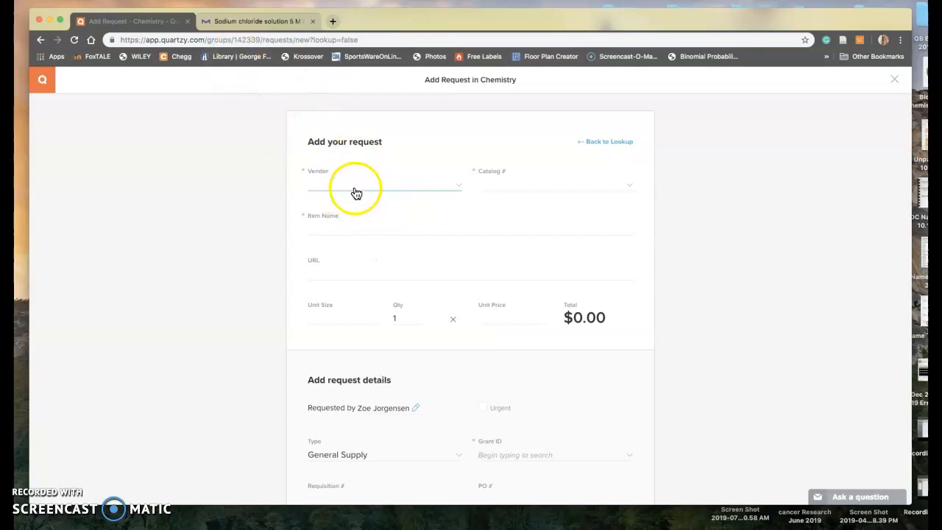
{"action": "left_click", "coordinate": [225, 20]}
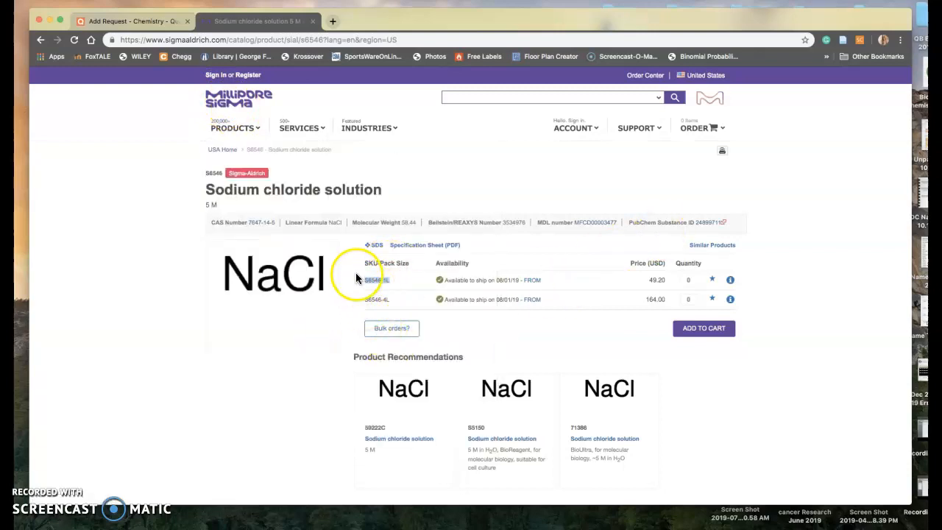
{"action": "left_click", "coordinate": [397, 277]}
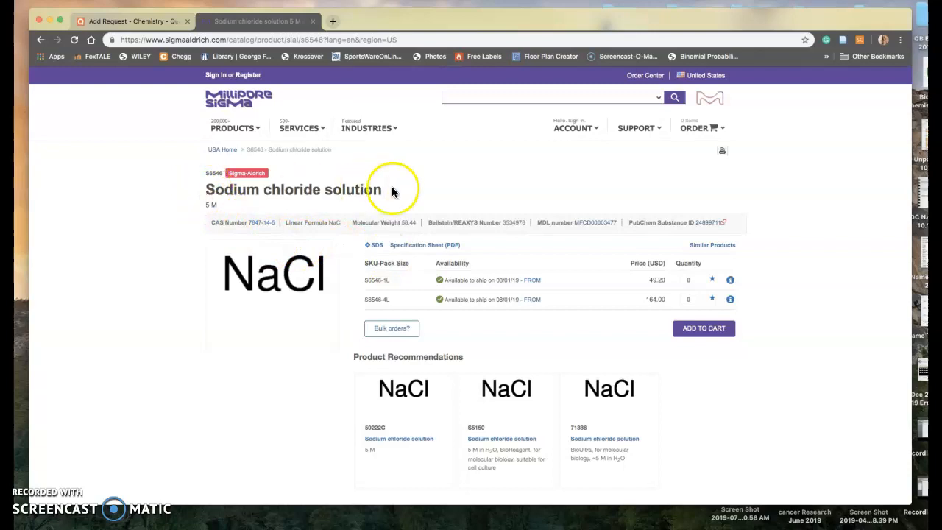
{"action": "left_click", "coordinate": [149, 26]}
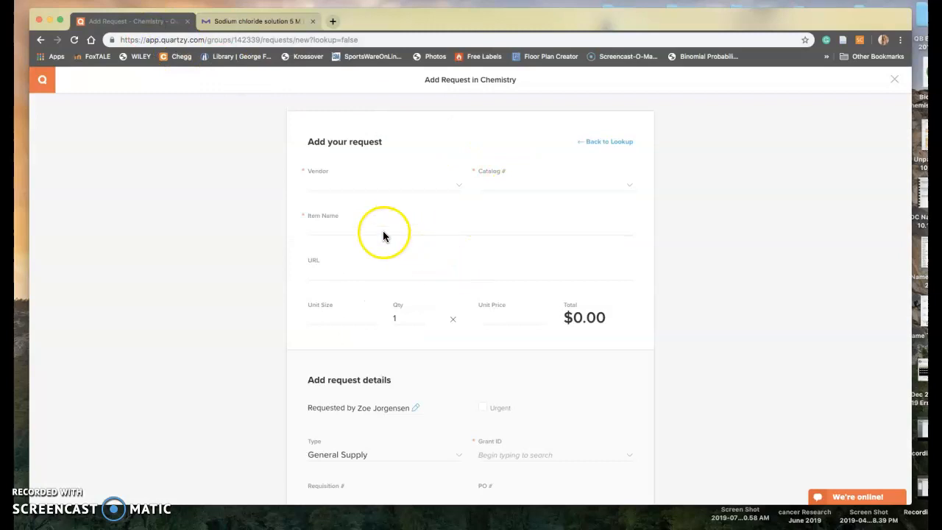
{"action": "scroll", "coordinate": [452, 383], "scroll_direction": "down", "scroll_amount": 5}
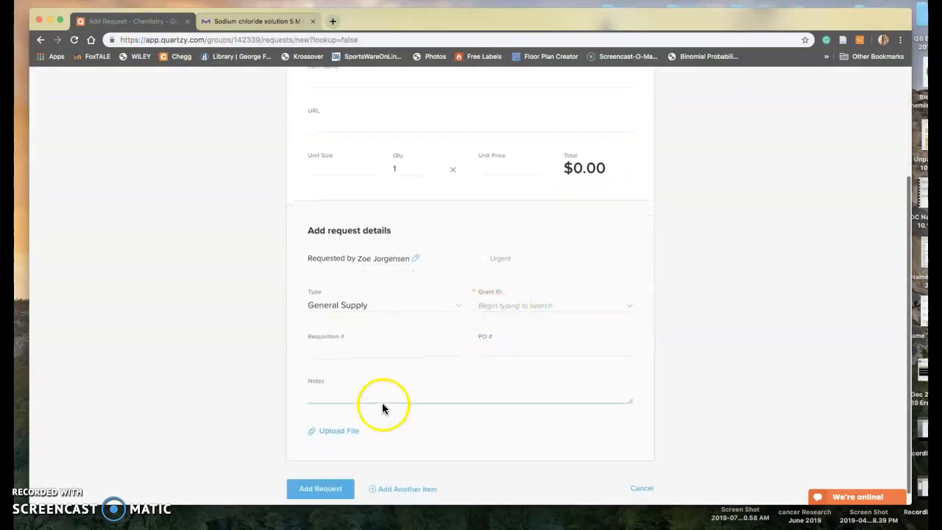
{"action": "left_click", "coordinate": [641, 477]}
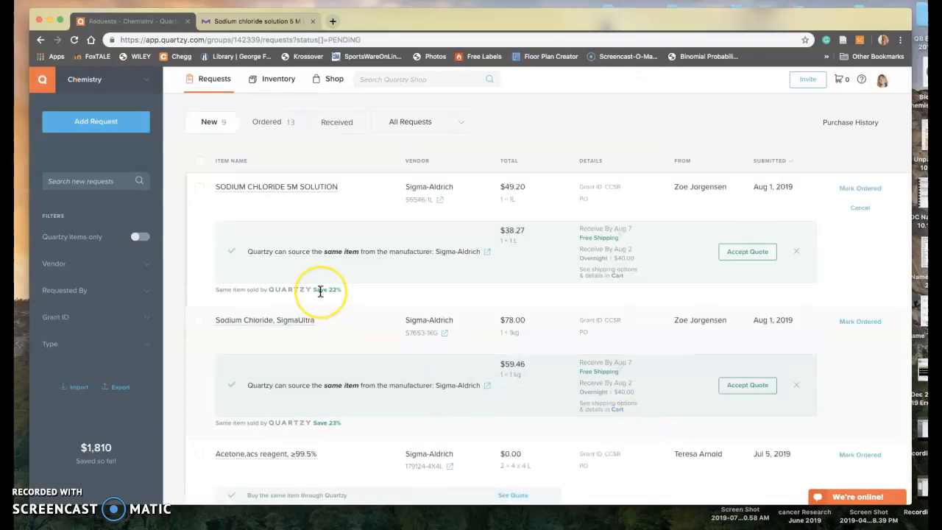